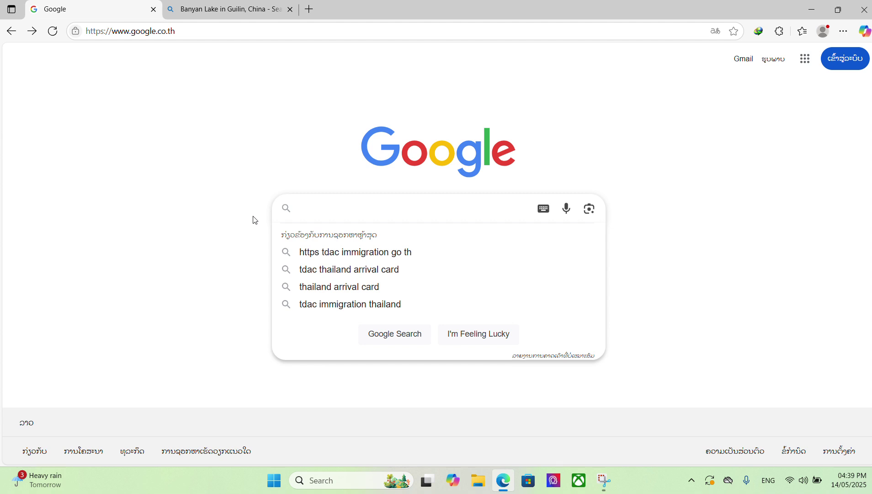
- Search Google for 'tdac immigration' from the tdac suggestions
type("tdac")
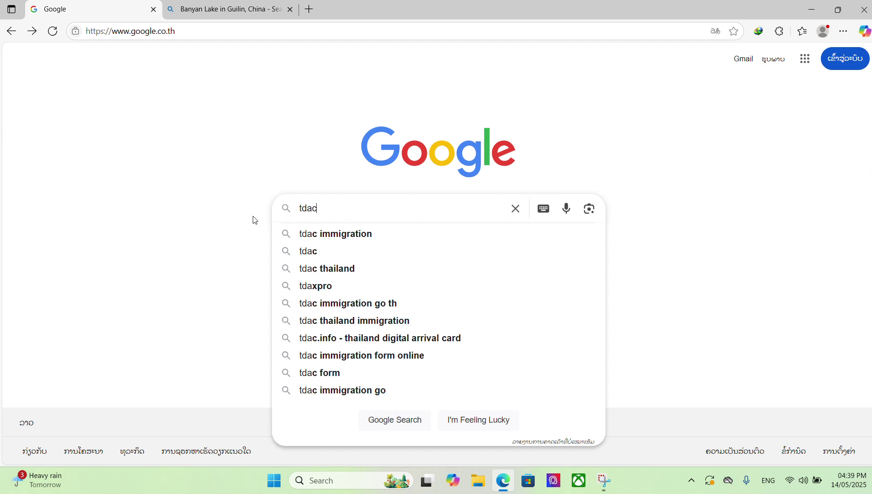
left_click(390, 233)
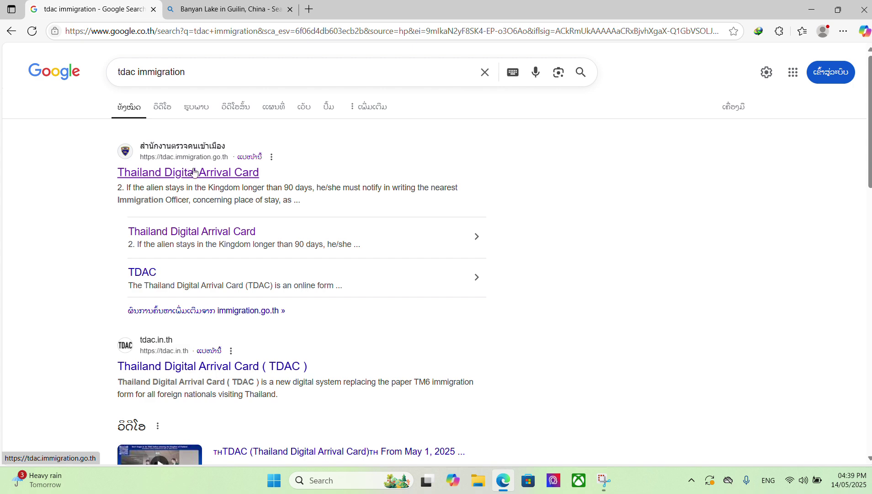
- Open the official tdac.immigration.go.th site and start a new arrival card
left_click(214, 175)
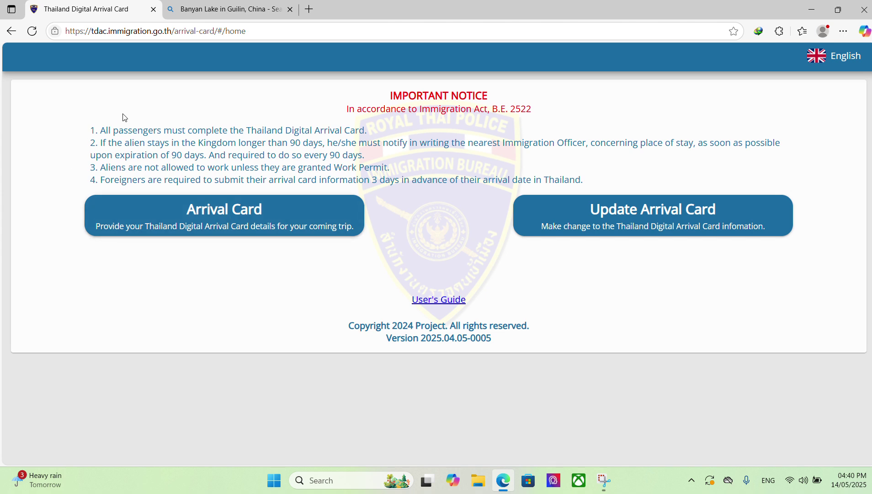
left_click(228, 226)
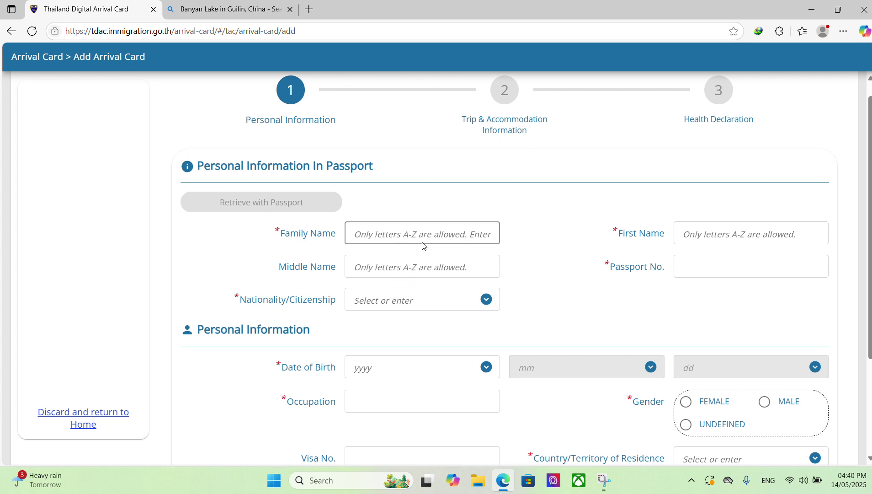
- Enter the traveller's family name and choose LAO : LAO as nationality
left_click(448, 234)
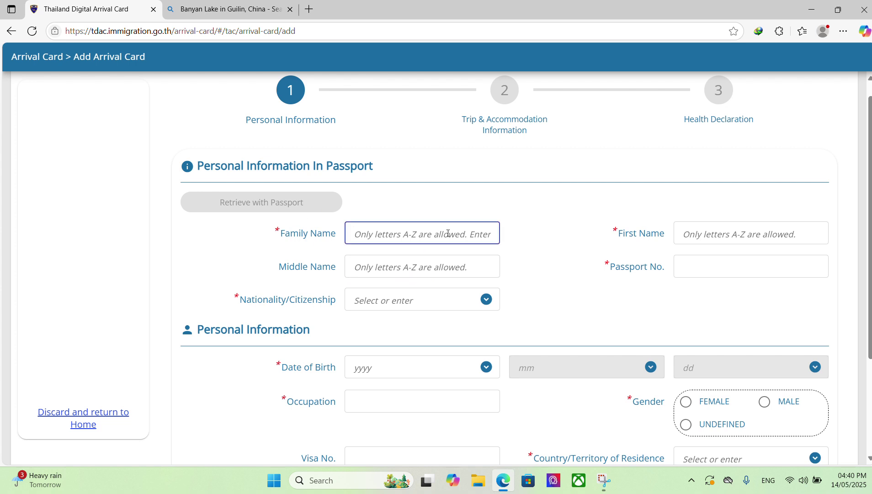
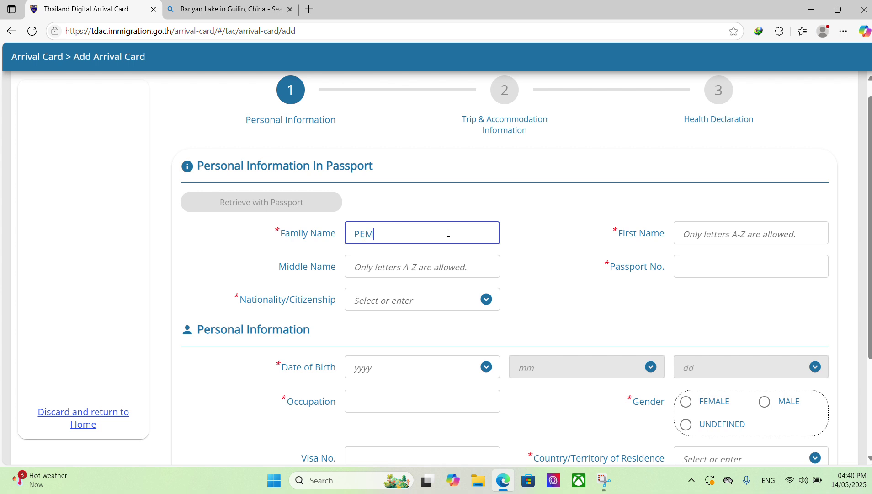
left_click(378, 307)
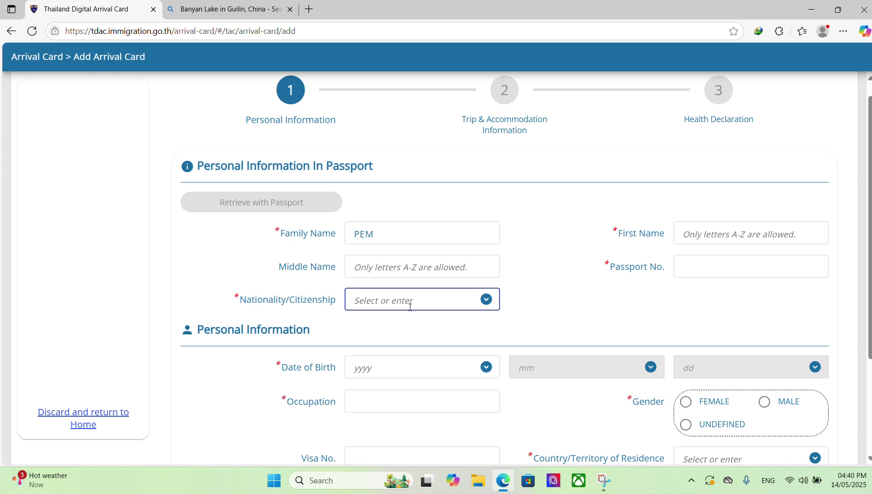
left_click(485, 299)
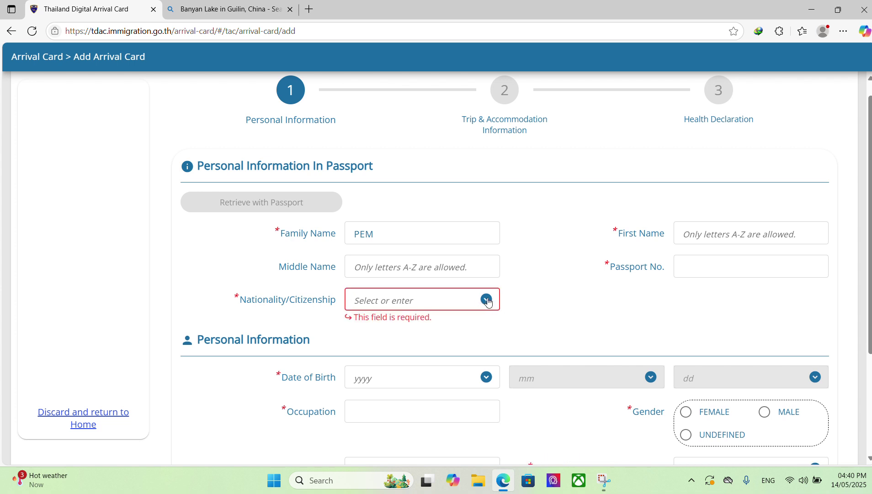
left_click(487, 300)
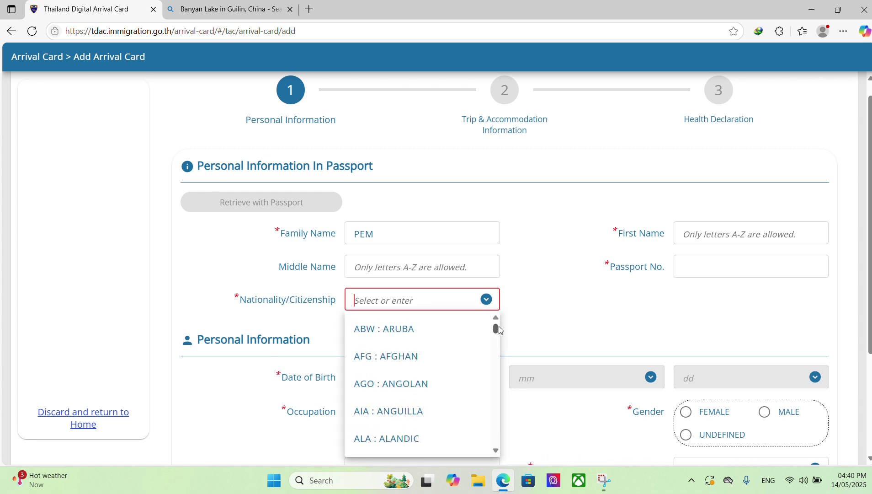
left_click_drag(496, 327, 499, 385)
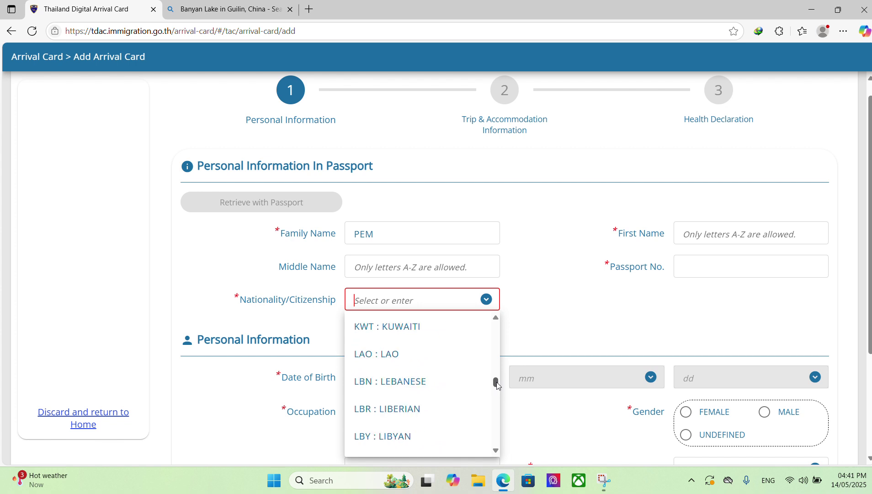
left_click(412, 355)
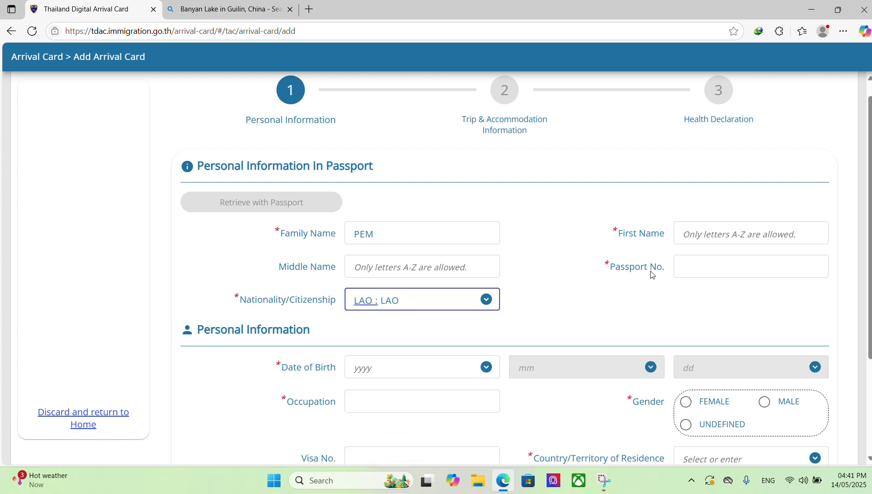
- Fill in the traveller's first name and passport number
left_click(734, 233)
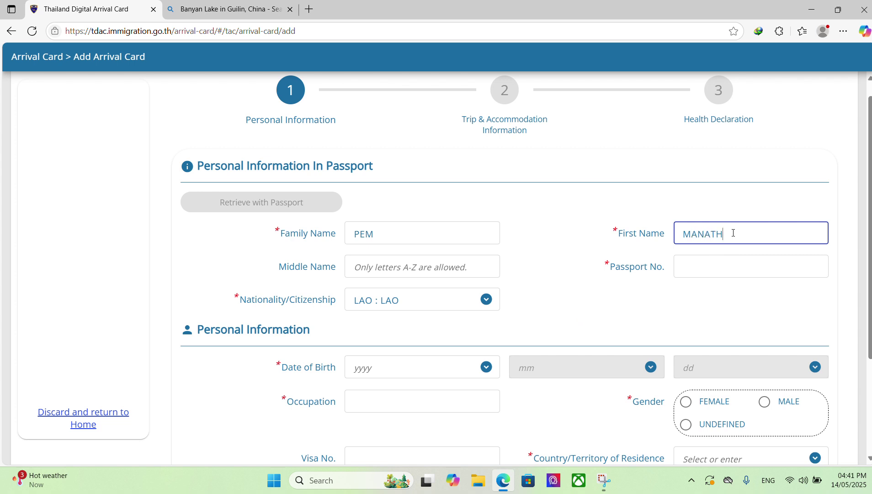
left_click(698, 267)
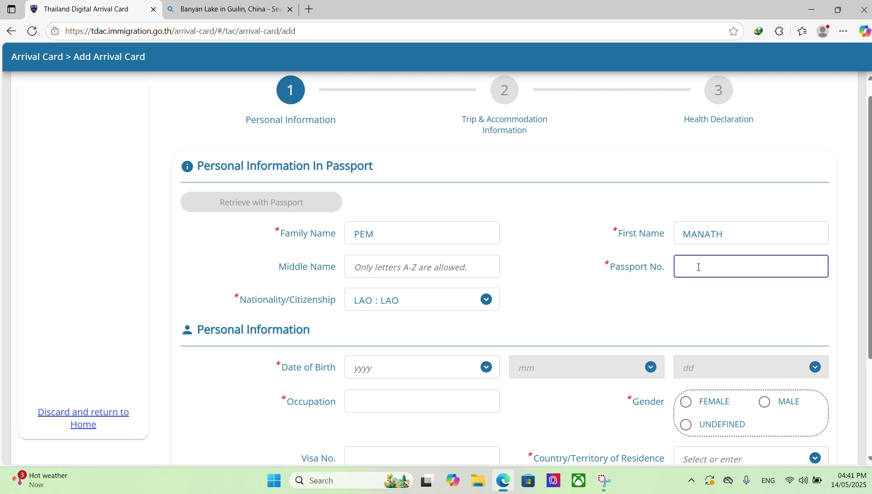
scroll(220, 350, "down", 2)
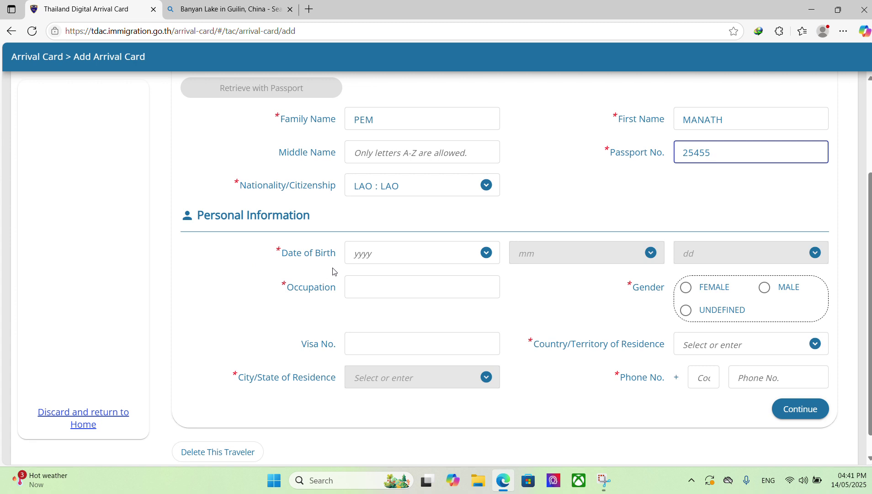
- Enter 1996 as the birth year, correcting several mistyped attempts
left_click(410, 251)
type("2155")
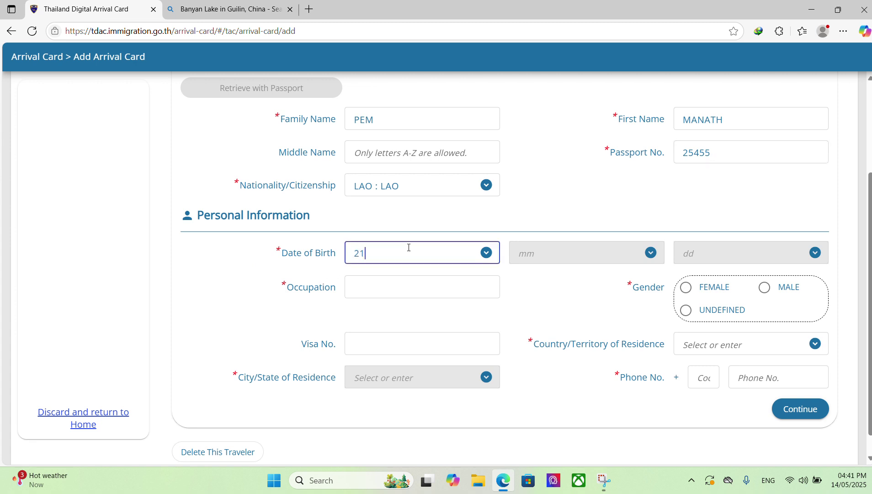
key("BackSpace")
key("BackSpace")
key("BackSpace")
key("BackSpace")
type("1")
key("BackSpace")
type("2101")
key("BackSpace")
key("BackSpace")
key("BackSpace")
key("BackSpace")
type("2119")
key("BackSpace")
key("BackSpace")
key("BackSpace")
key("BackSpace")
type("199")
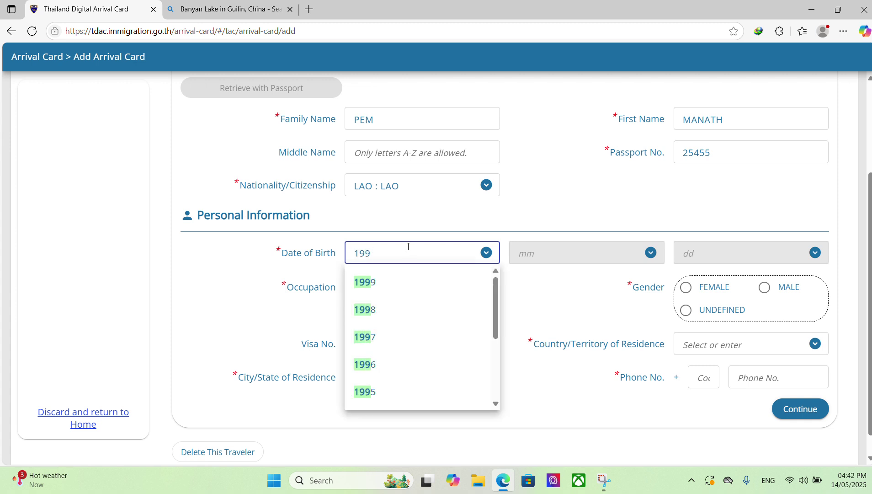
type("6")
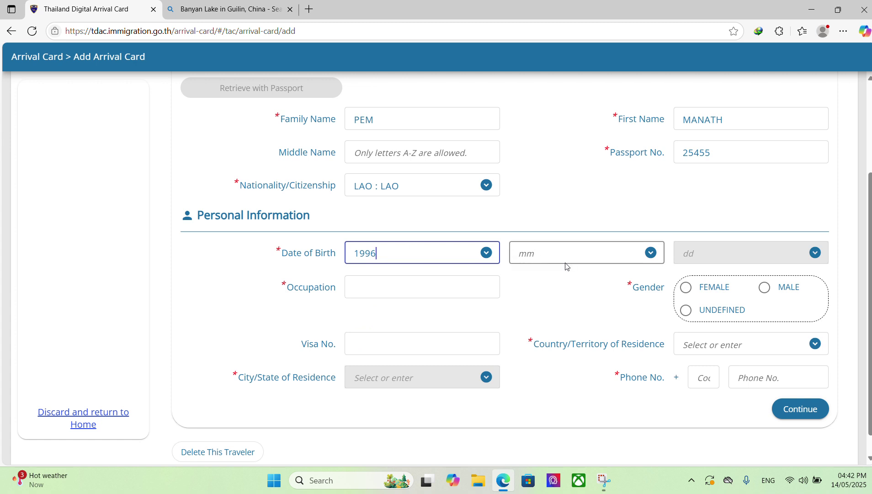
left_click(577, 257)
- Set birth month 01 and day 21, and select MALE gender
type("01")
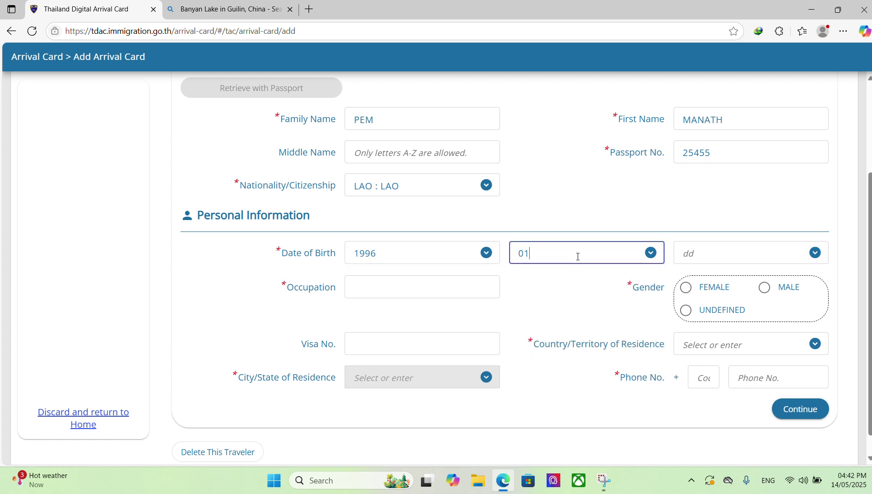
left_click(775, 251)
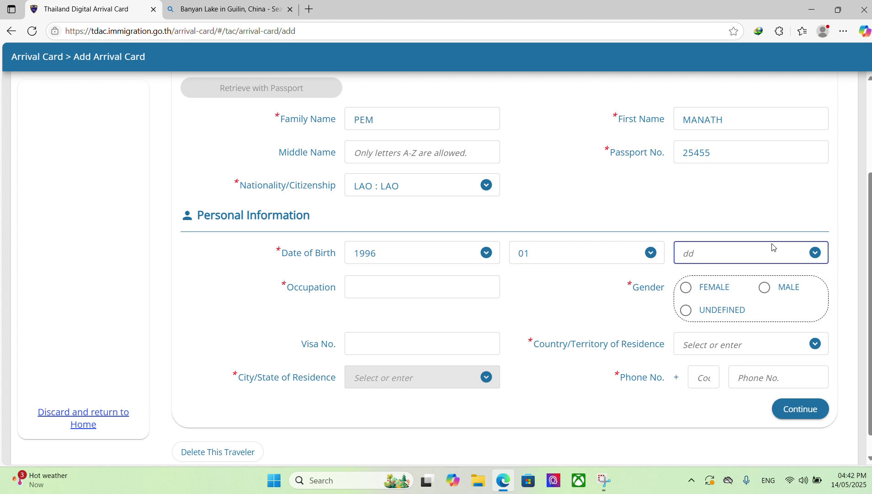
type("21")
left_click(764, 288)
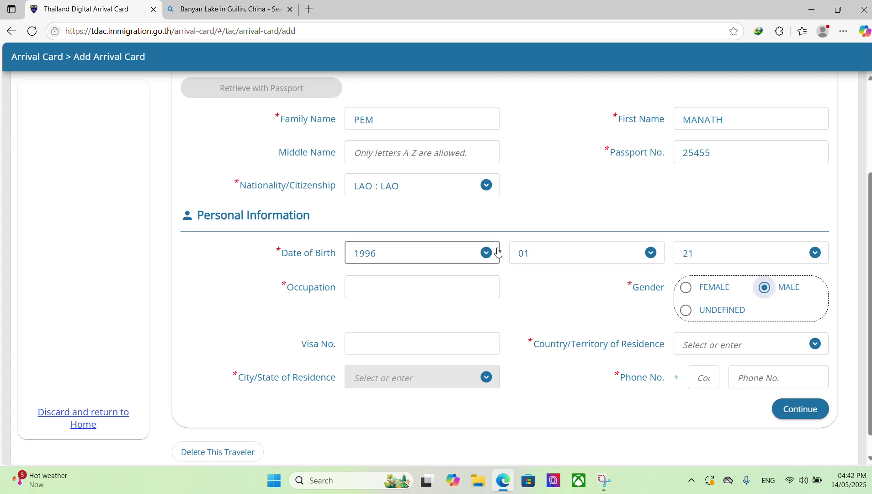
- Enter POLICE as the traveller's occupation
left_click(405, 293)
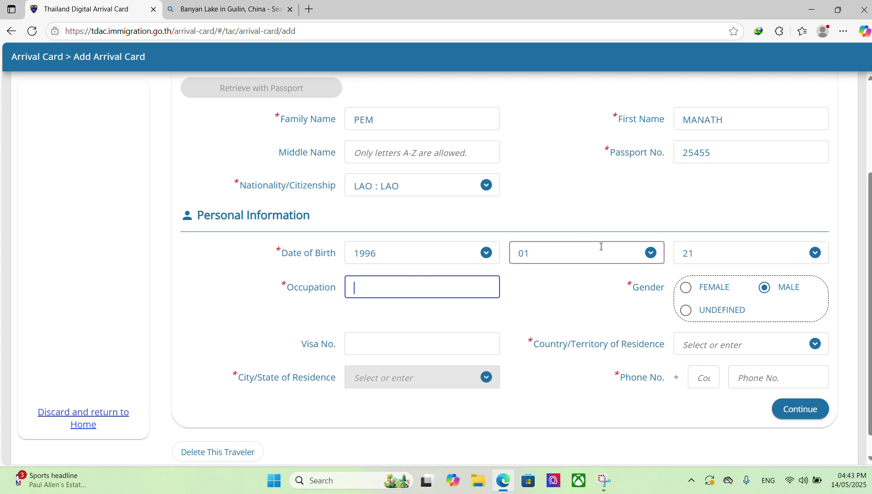
left_click(376, 22)
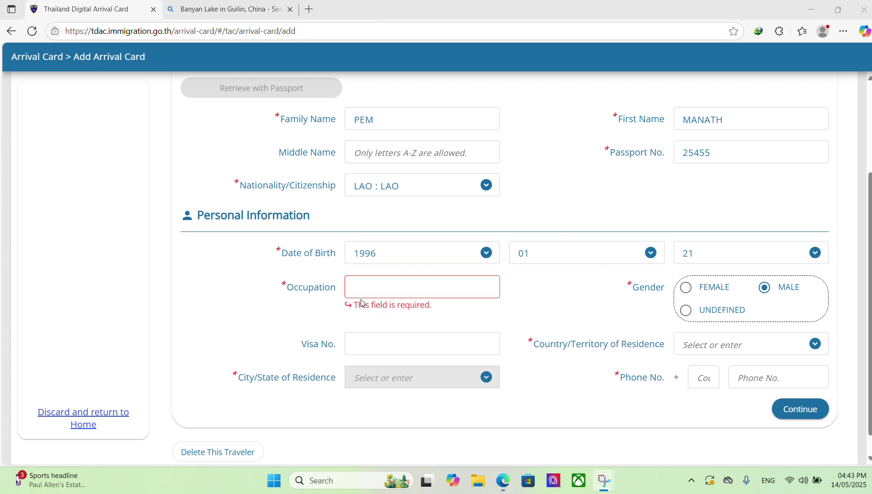
left_click(386, 289)
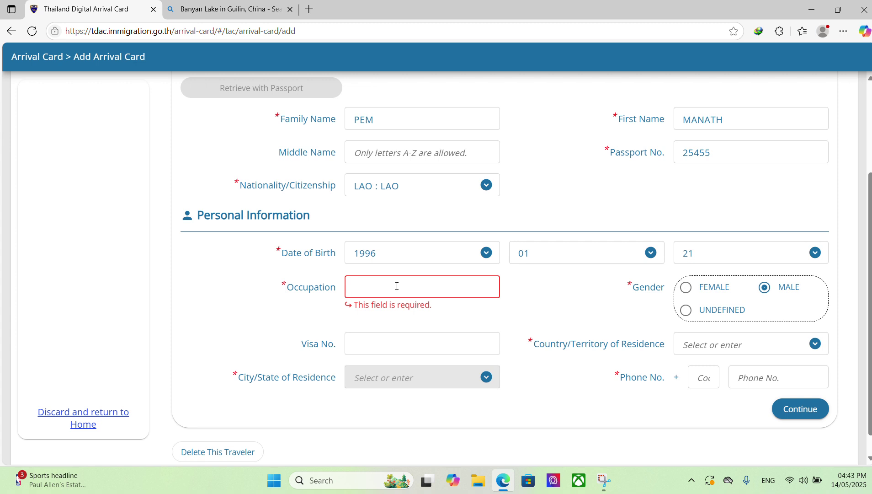
type("WSD")
key("BackSpace")
key("BackSpace")
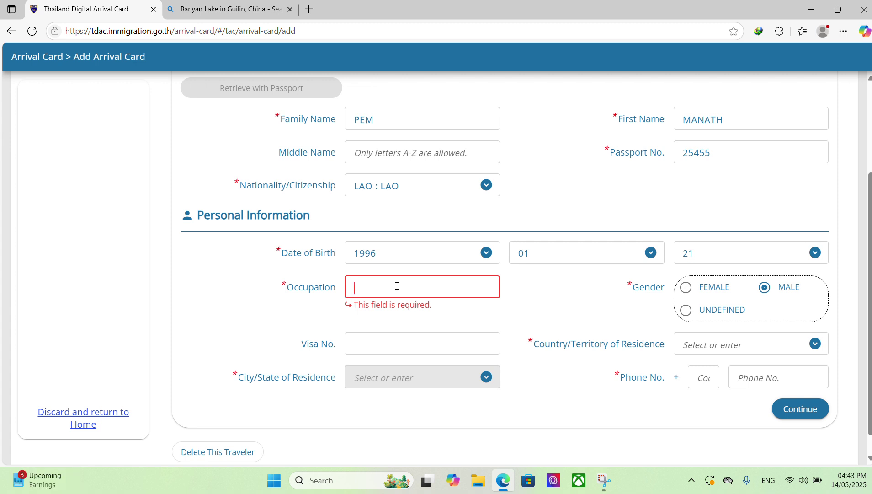
type("PO")
type("LC")
type("CE")
left_click(420, 346)
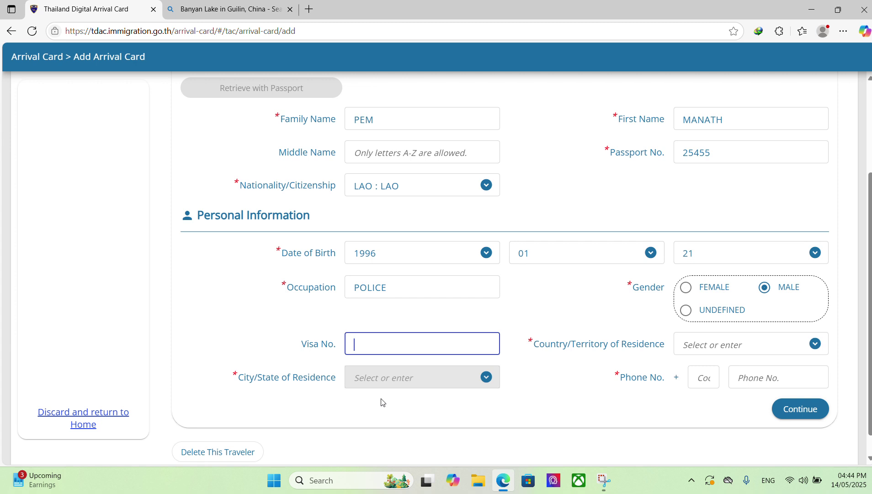
- Leave Visa No. empty and set residence country to Lao People's Democratic Republic
left_click(482, 378)
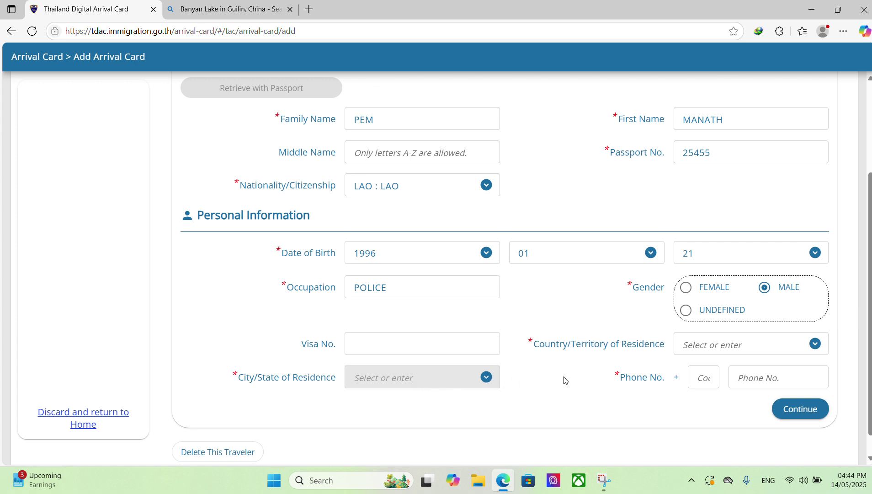
left_click(815, 344)
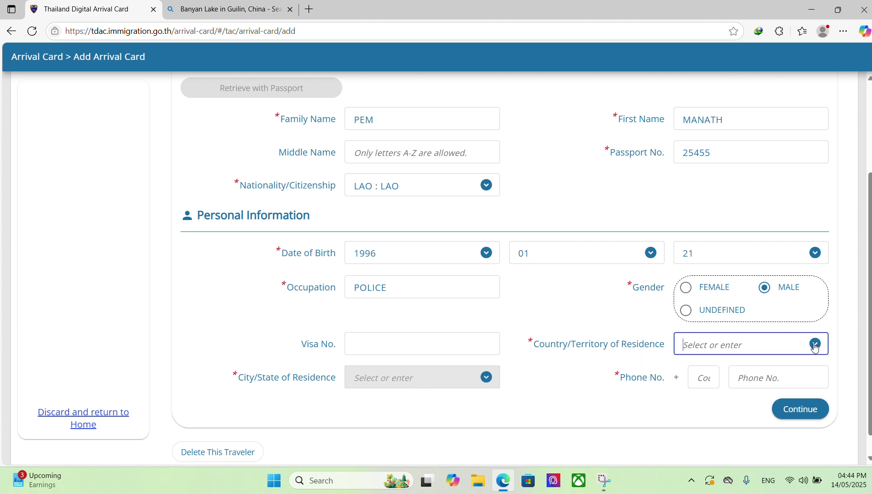
left_click(815, 344)
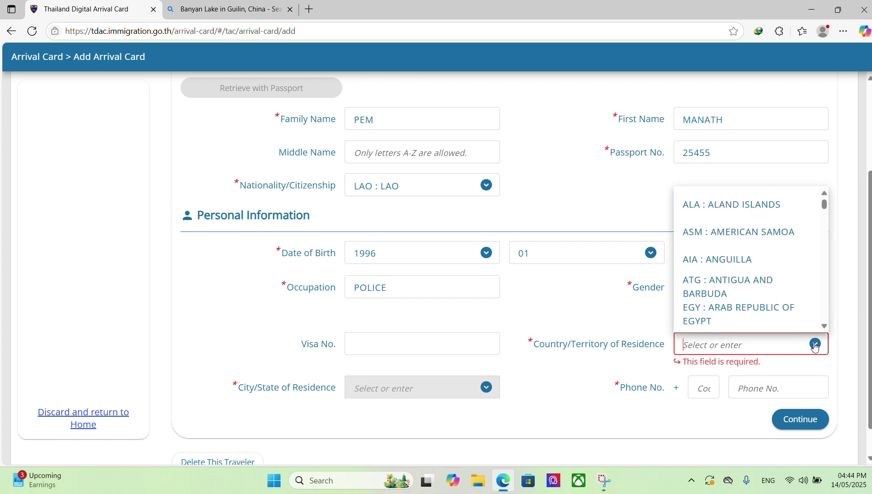
scroll(765, 283, "down", 5)
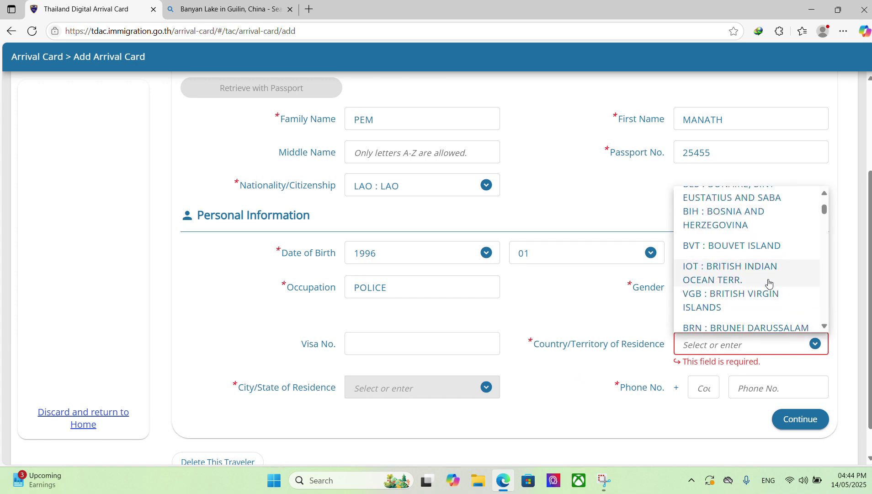
scroll(771, 292, "down", 5)
scroll(770, 292, "down", 5)
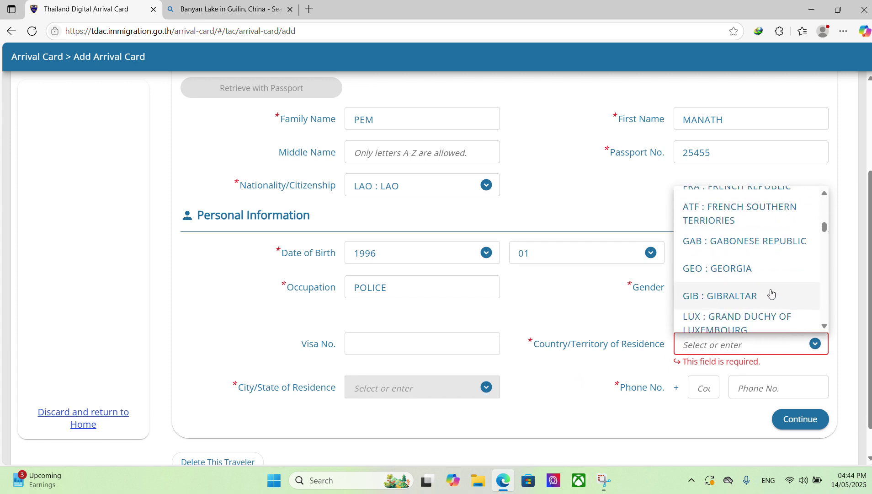
scroll(771, 293, "down", 10)
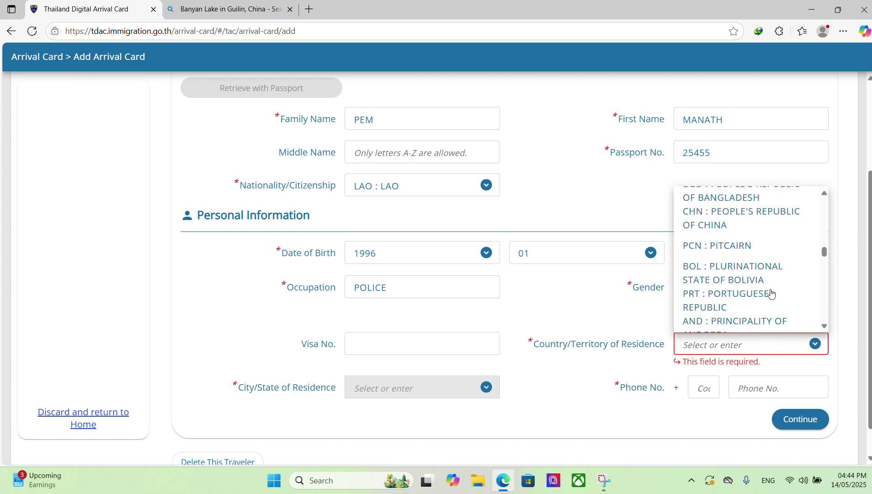
scroll(772, 293, "down", 10)
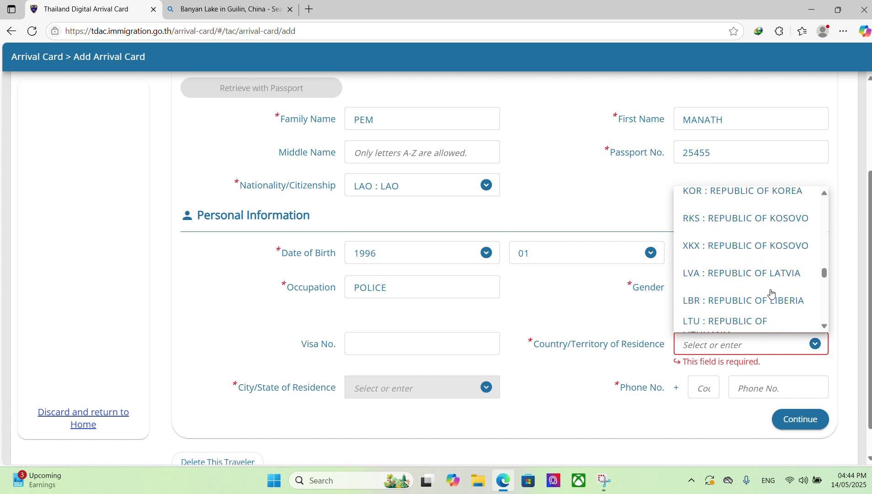
scroll(771, 293, "down", 5)
scroll(771, 293, "up", 7)
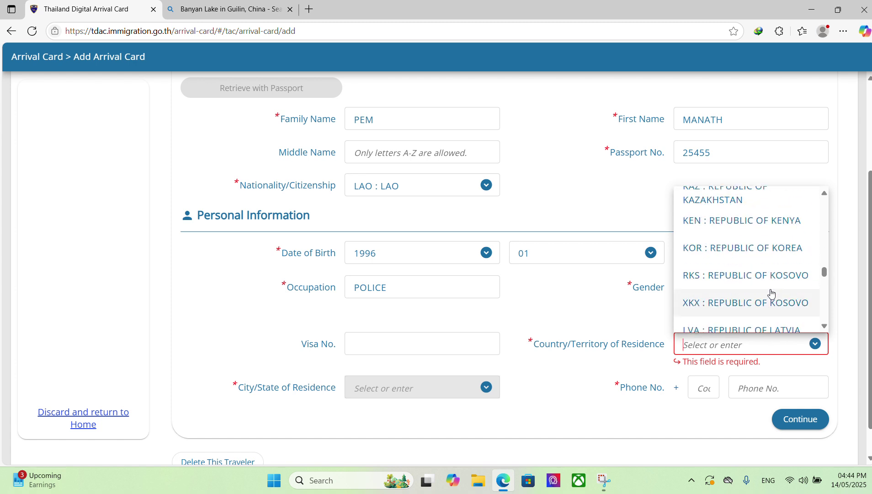
scroll(772, 293, "up", 4)
scroll(771, 293, "down", 7)
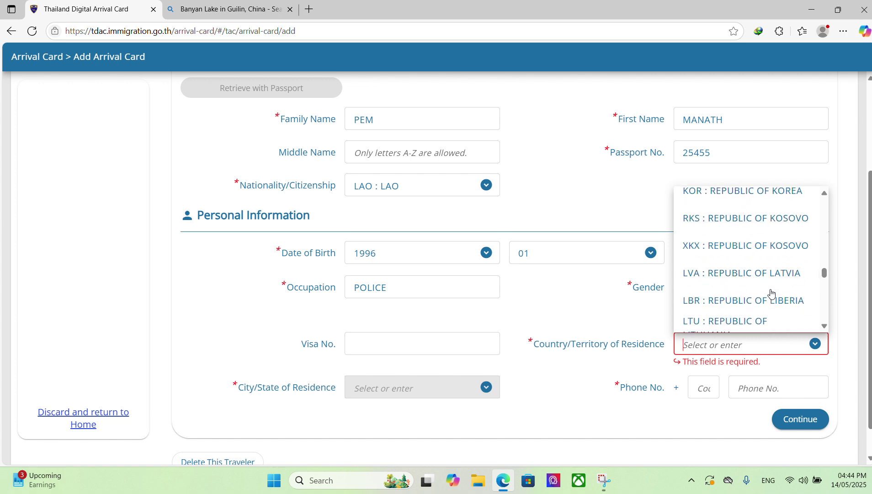
scroll(771, 293, "down", 5)
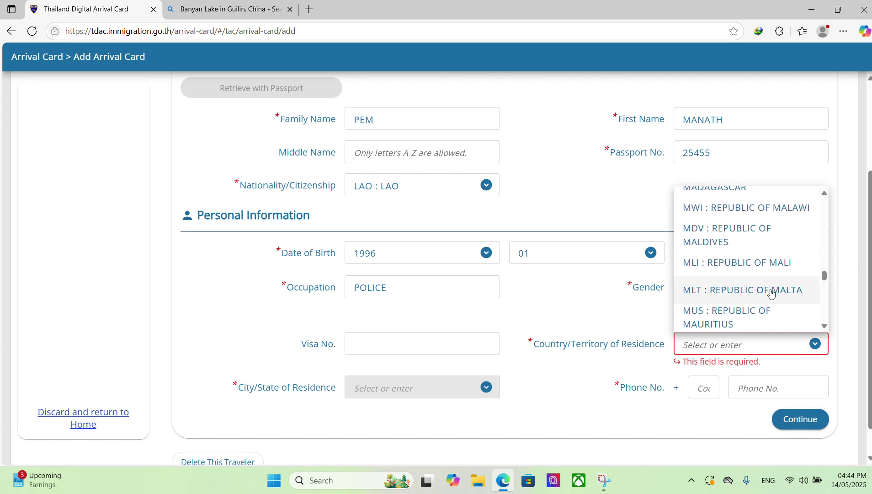
scroll(772, 293, "down", 10)
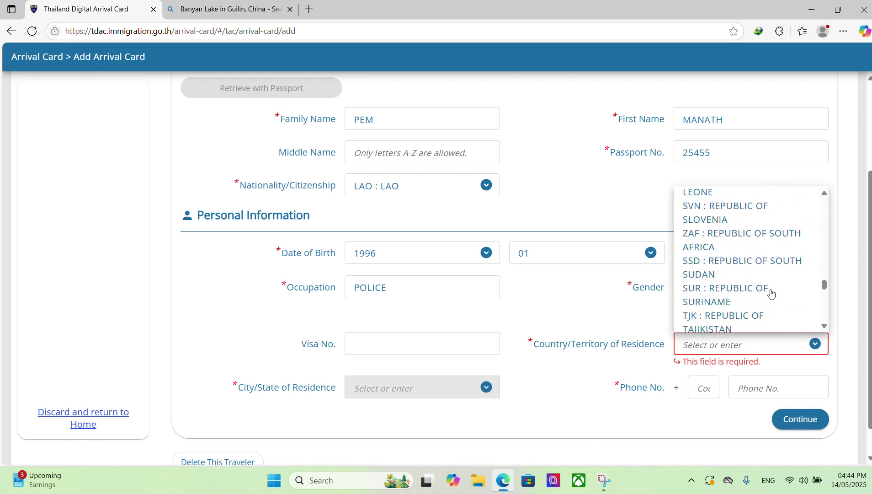
scroll(771, 293, "down", 10)
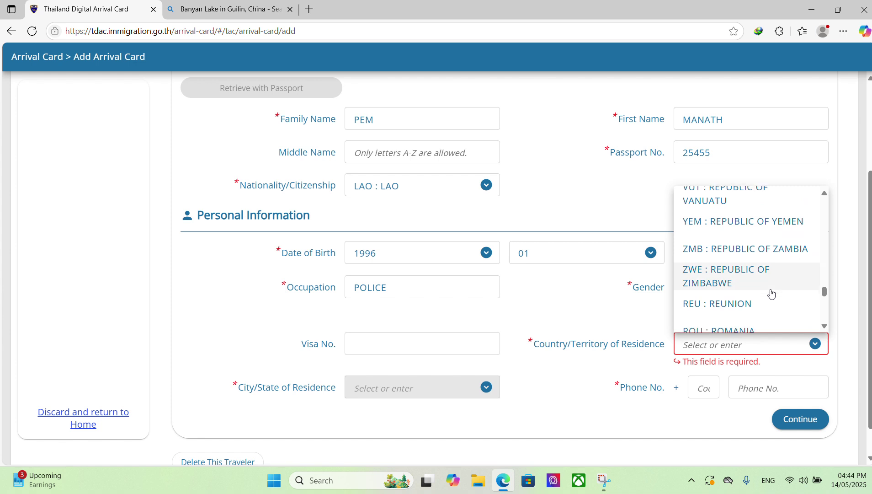
scroll(771, 293, "down", 3)
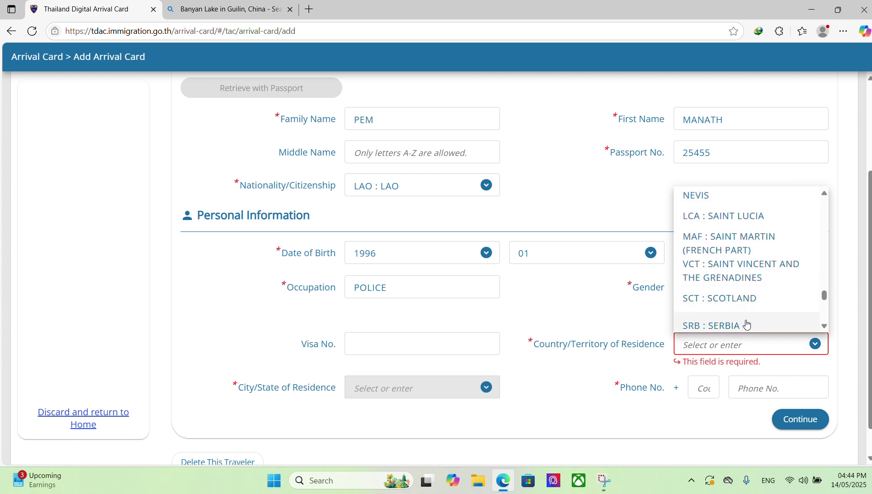
type("LAO")
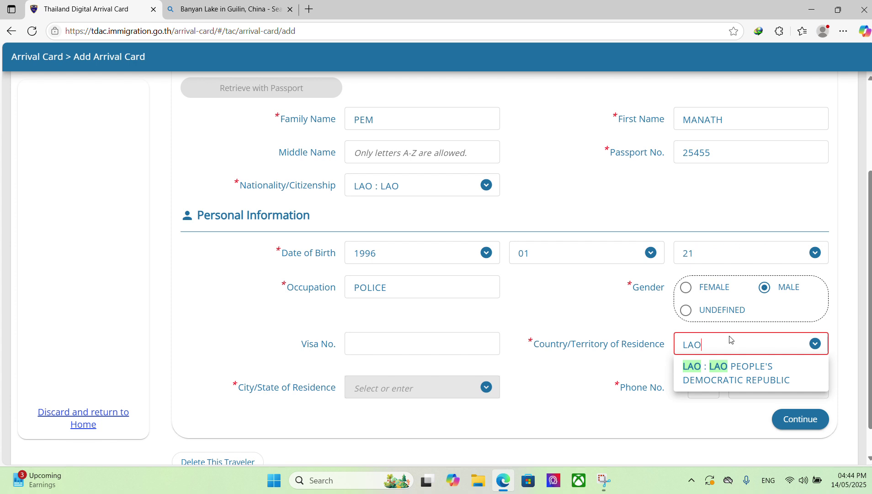
left_click(752, 381)
- Choose CHAMPASAK PROVINCE as the city/state of residence
left_click(485, 377)
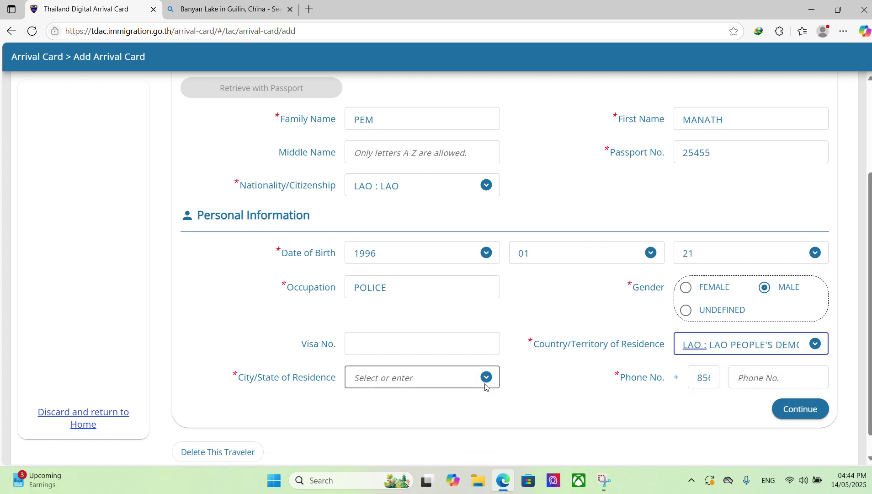
left_click(486, 379)
left_click(487, 380)
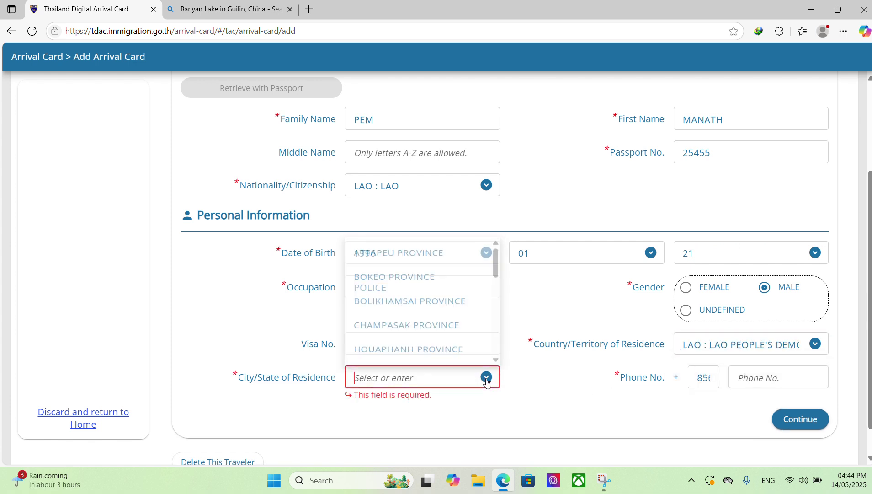
left_click(421, 332)
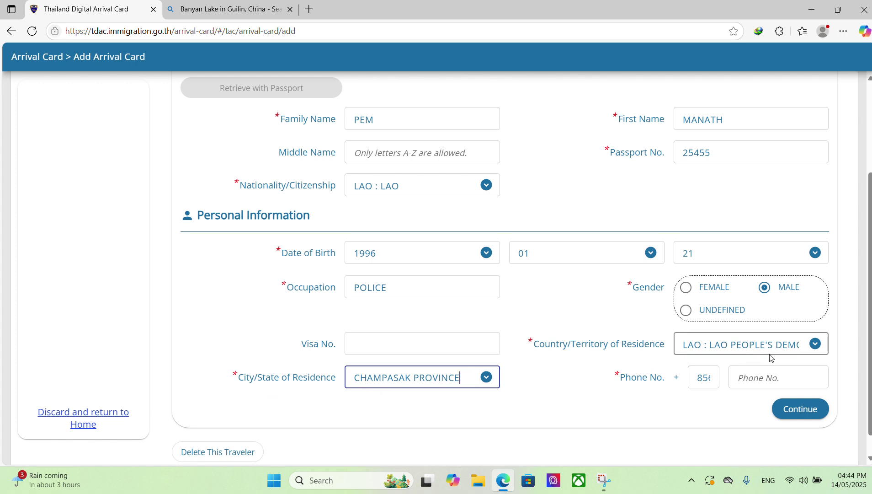
- Enter the traveller's phone number after the +856 code
left_click(801, 375)
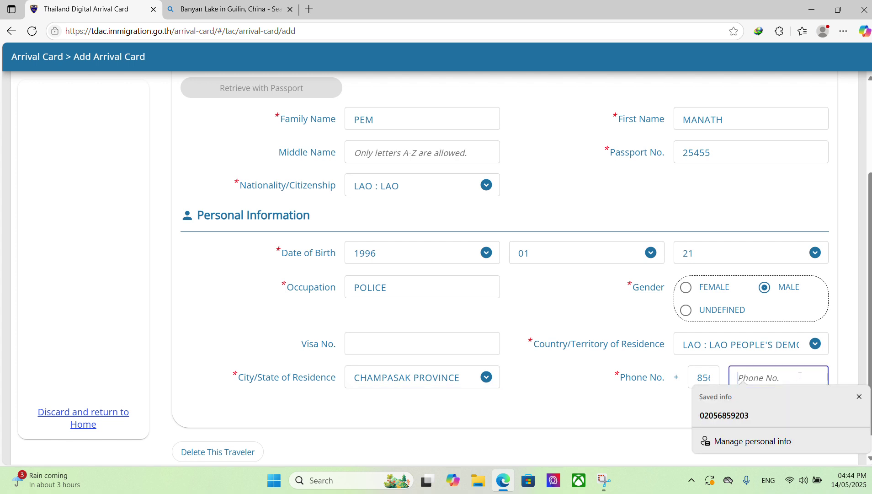
left_click(621, 412)
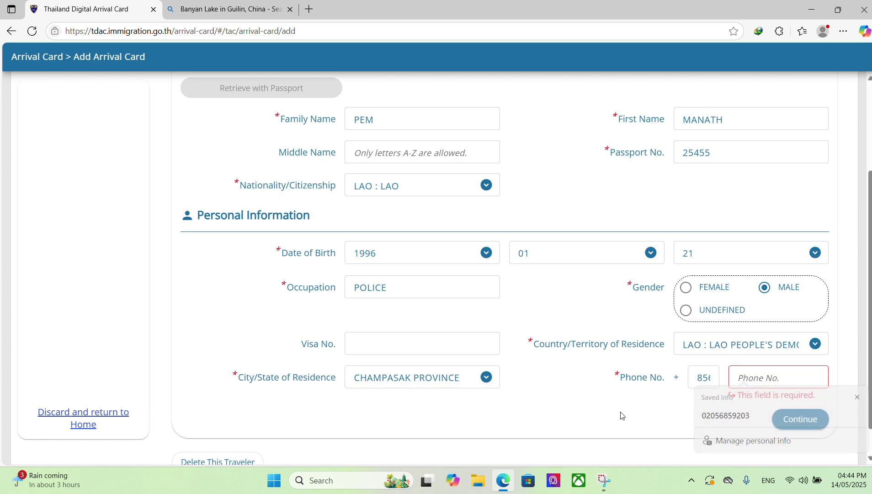
left_click(762, 381)
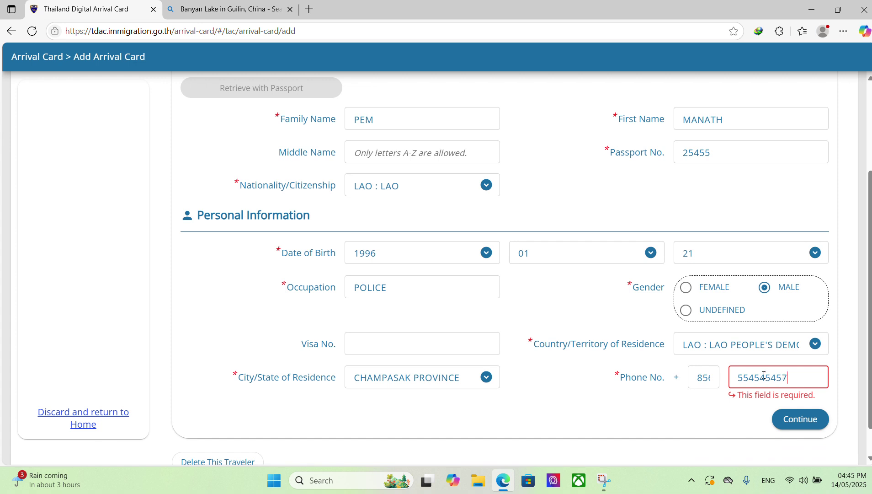
- Continue to Trip & Accommodation and set Date of Arrival to 2025/06/14
left_click(816, 419)
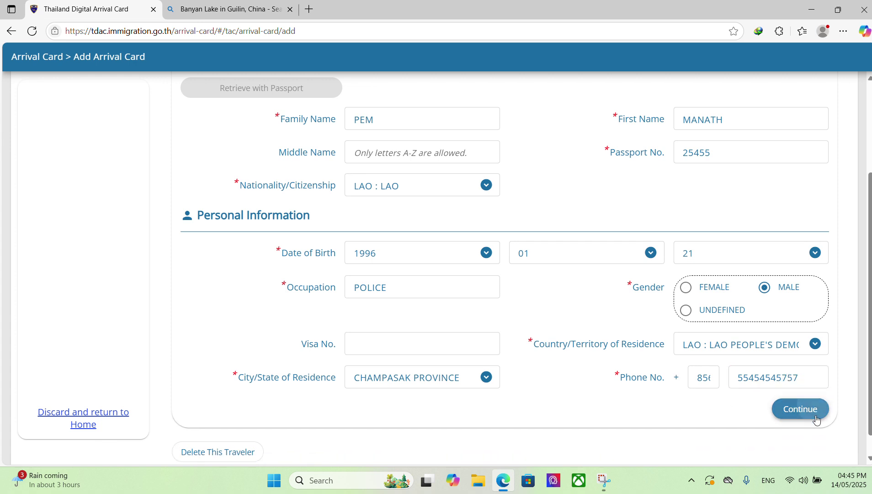
left_click(817, 419)
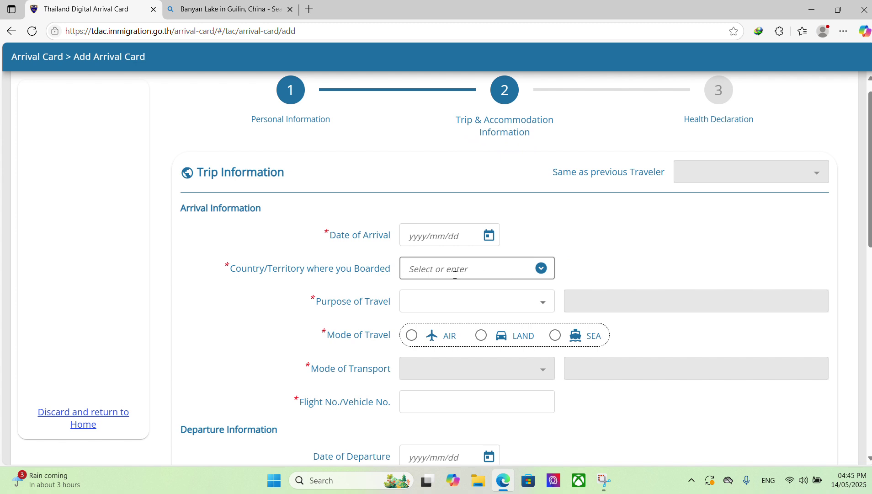
left_click(456, 234)
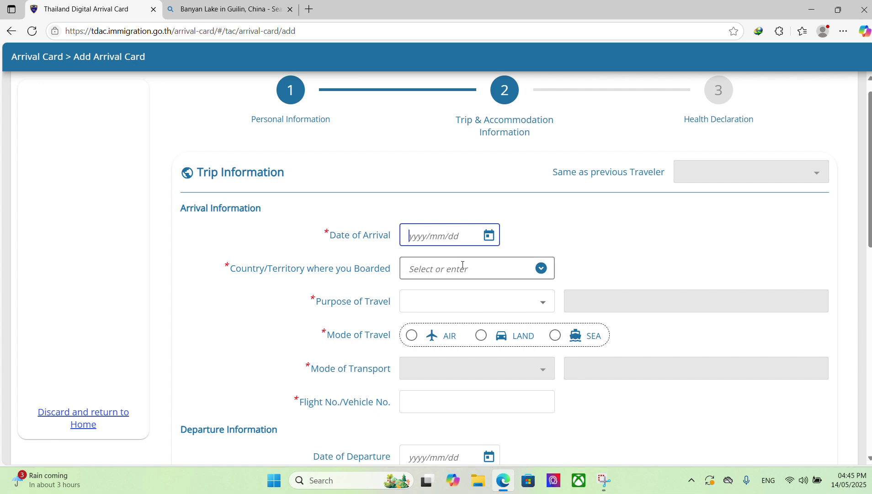
type("210")
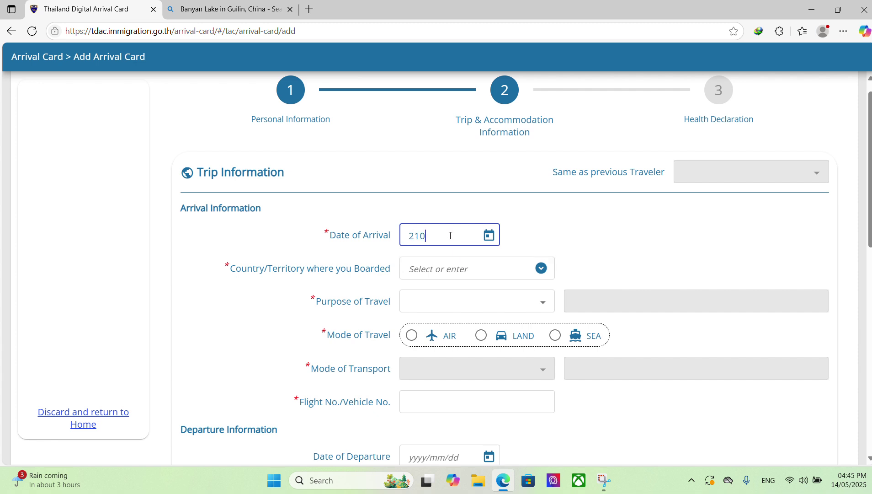
type("1/45/")
key("BackSpace")
key("BackSpace")
key("BackSpace")
key("BackSpace")
key("BackSpace")
key("BackSpace")
key("BackSpace")
key("BackSpace")
type("2025/")
type("6")
key("BackSpace")
type("06/14")
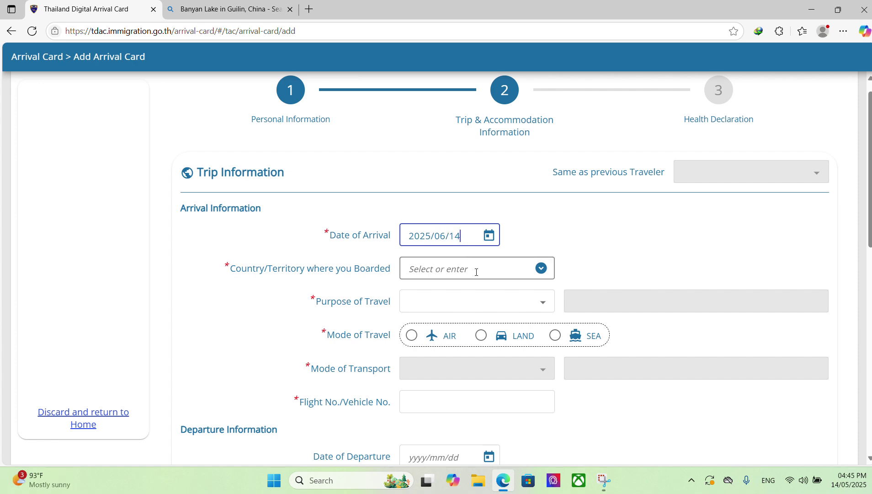
- Set the boarding country to LAO PEOPLE'S DEMOCRATIC REPUBLIC
left_click(476, 272)
left_click(540, 282)
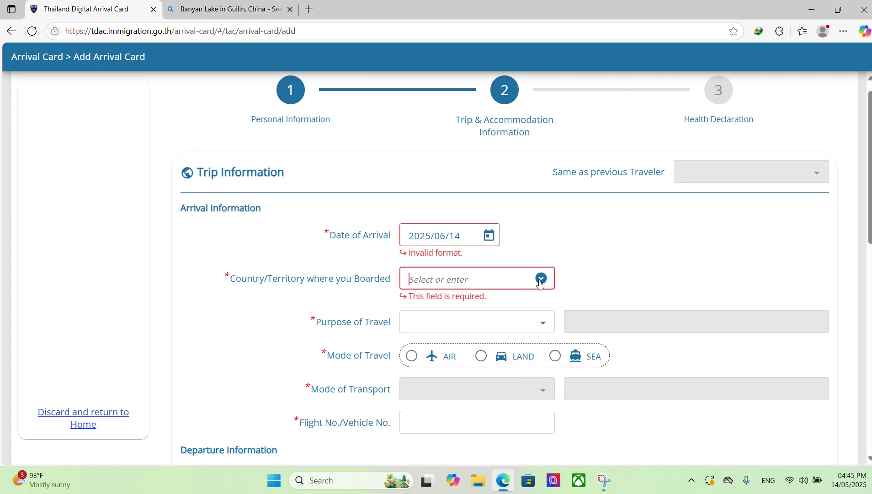
left_click(540, 282)
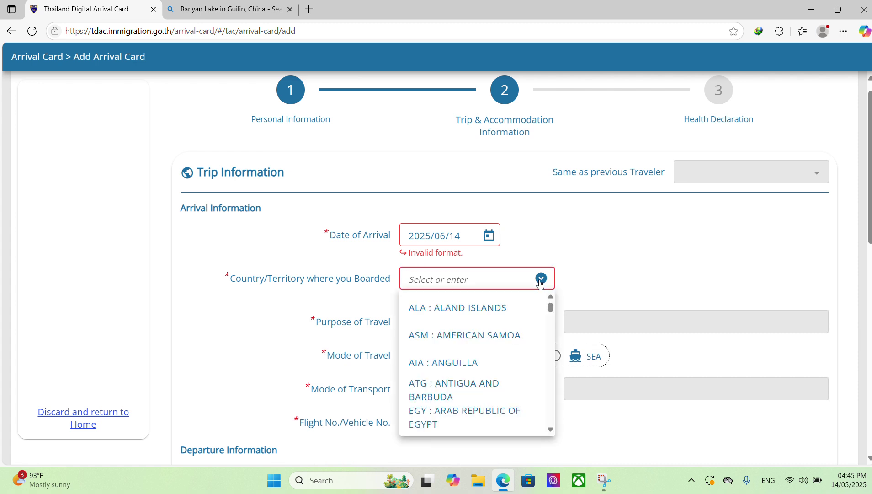
type("LAO")
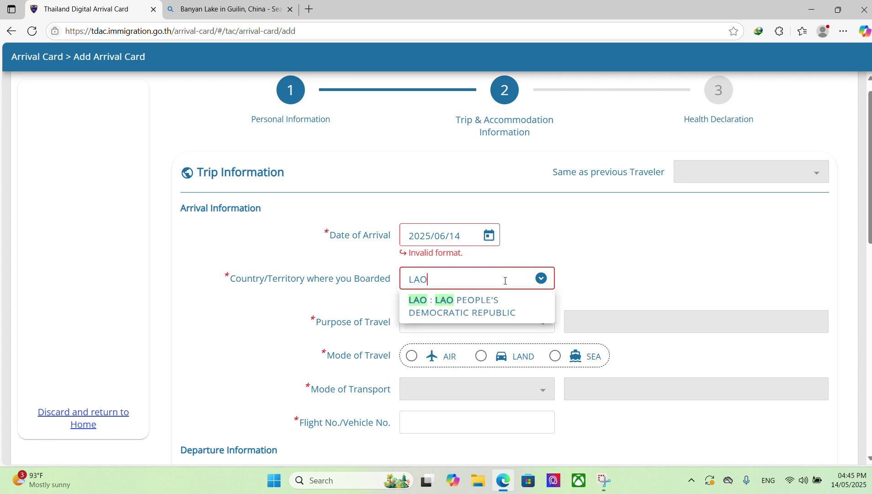
left_click(483, 311)
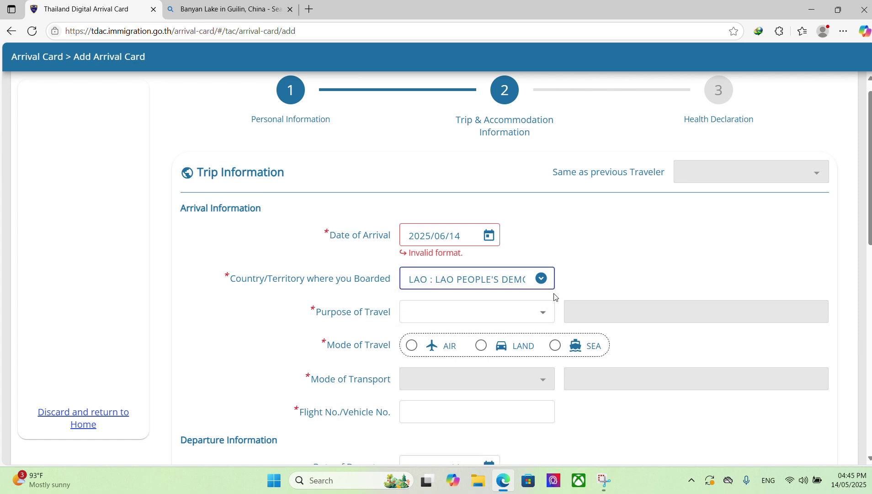
- Browse the Purpose of Travel options
left_click(540, 313)
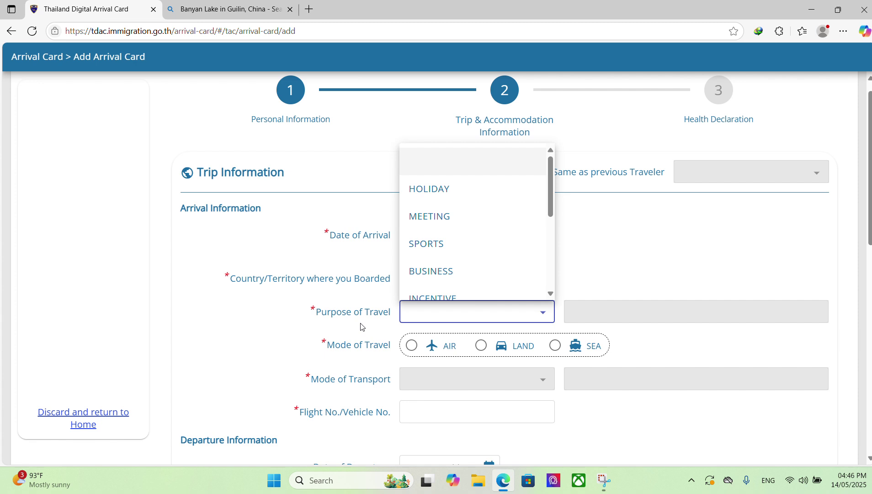
scroll(493, 249, "down", 3)
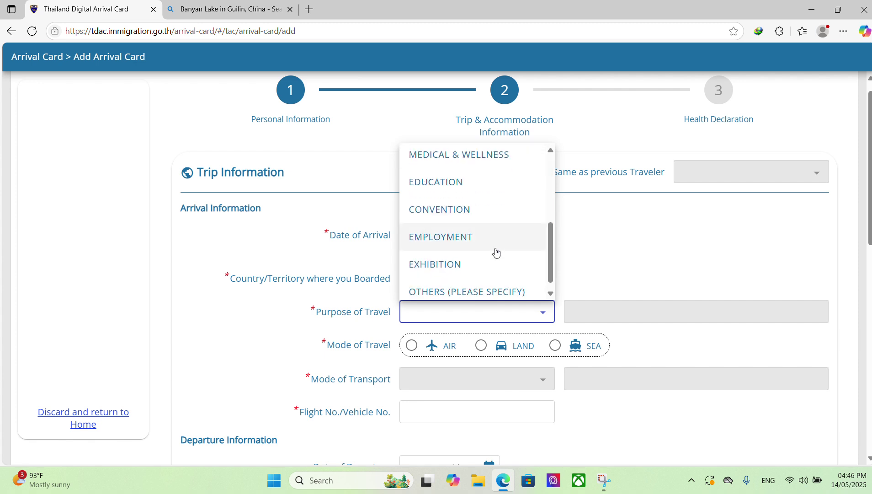
scroll(497, 279, "up", 3)
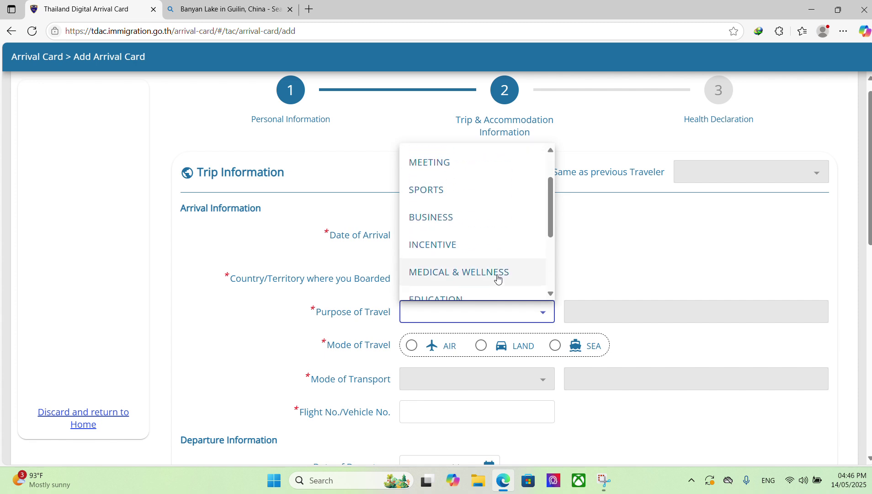
scroll(497, 278, "up", 1)
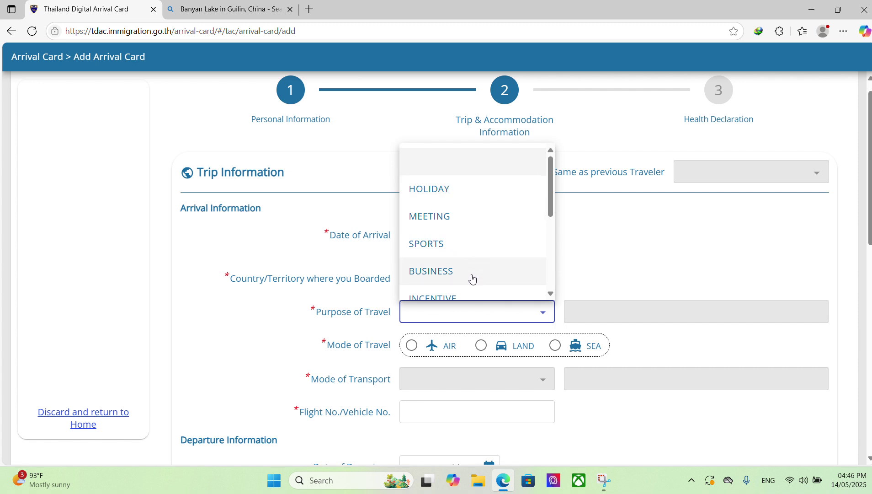
scroll(471, 277, "down", 4)
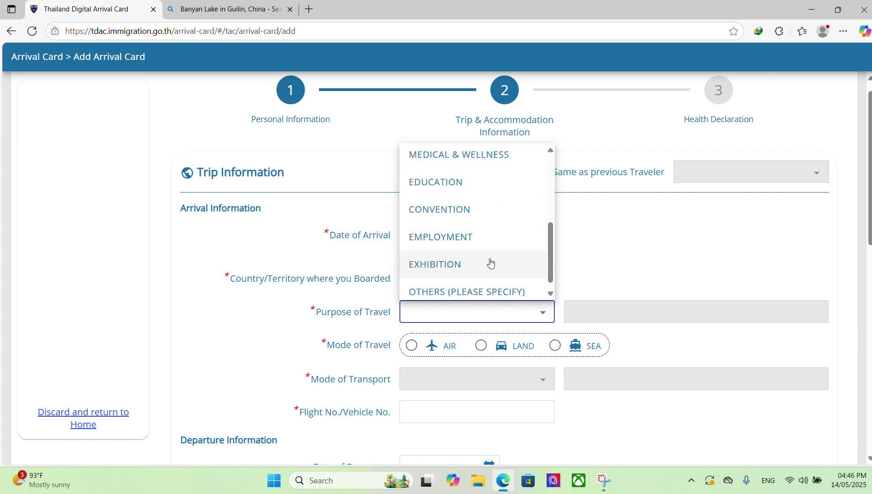
scroll(476, 224, "up", 5)
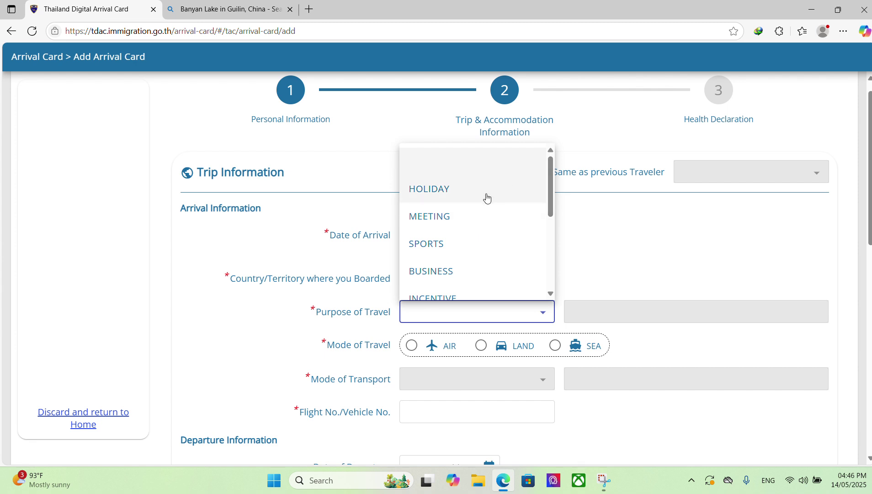
- Set purpose HOLIDAY, arrival by LAND in a CAR, with vehicle number 2011
left_click(502, 193)
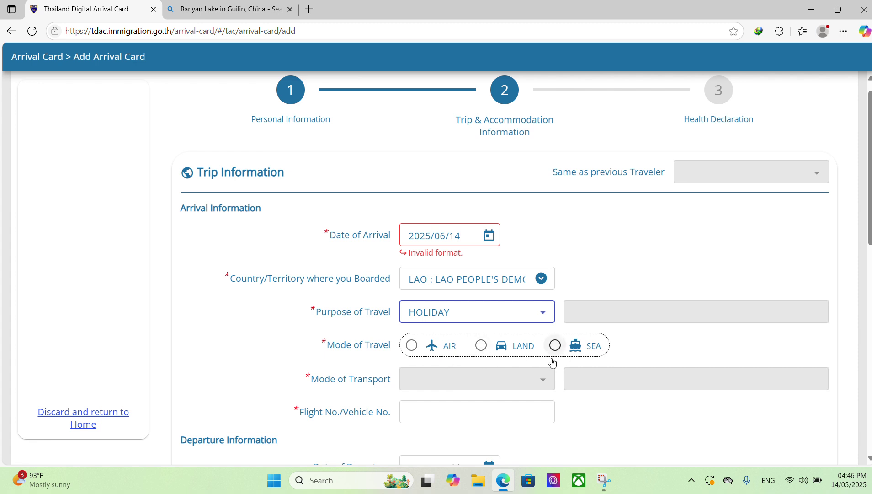
left_click(484, 347)
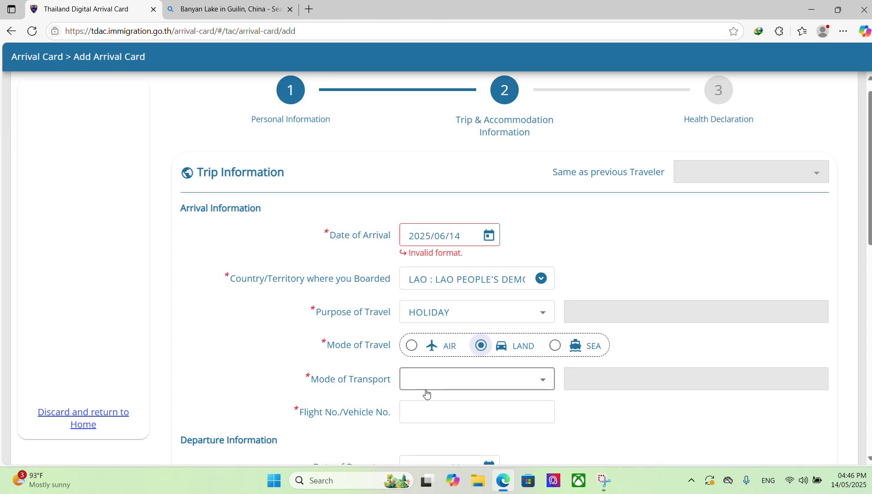
left_click(542, 383)
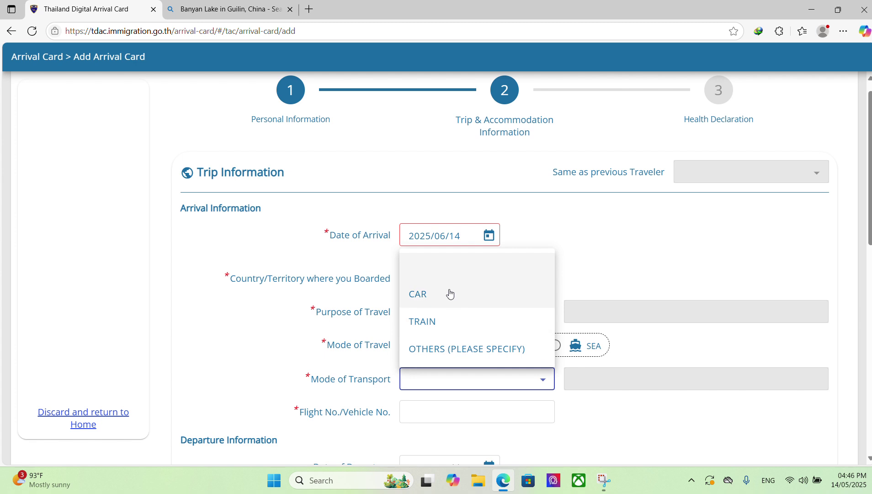
left_click(453, 294)
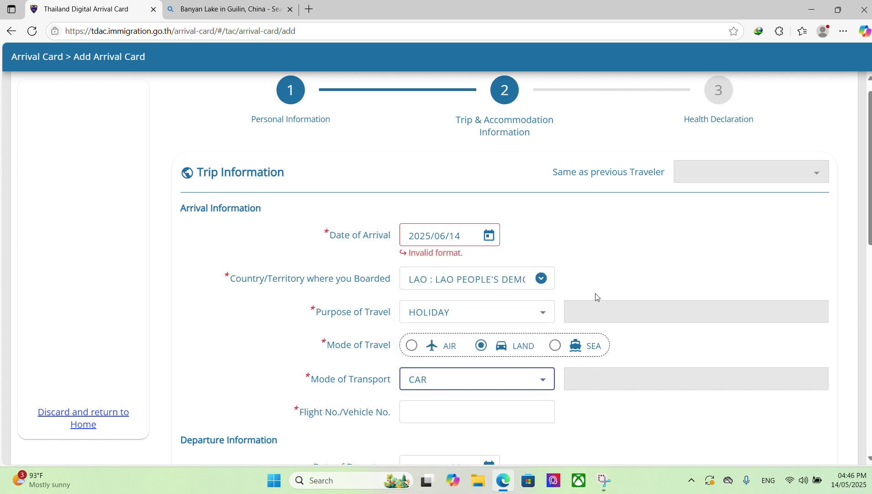
left_click(495, 414)
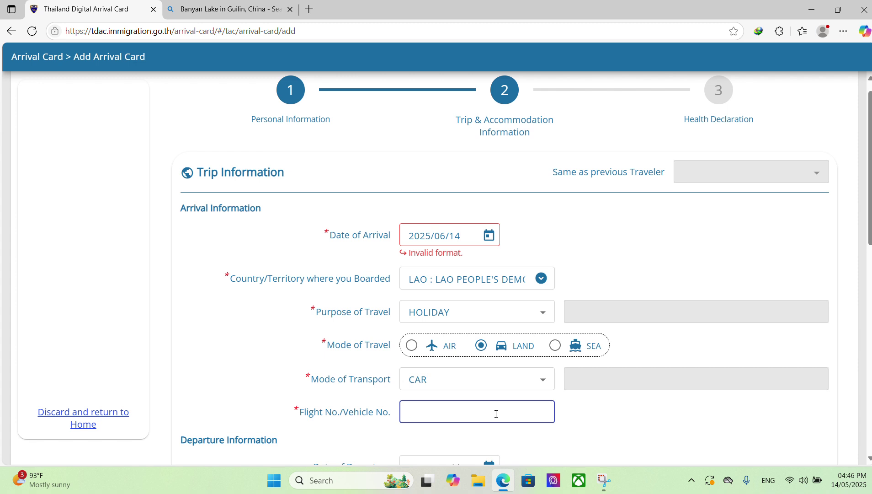
type("2011")
scroll(497, 413, "down", 2)
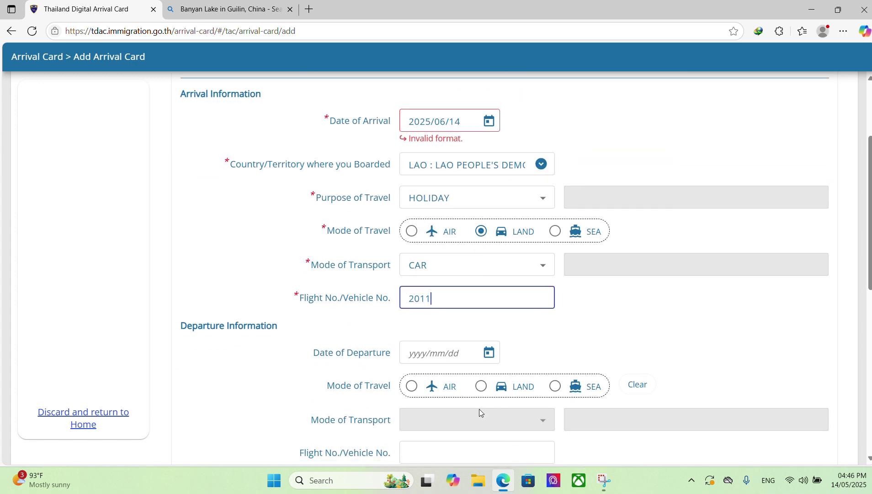
- Set the departure mode of travel to LAND
left_click(441, 356)
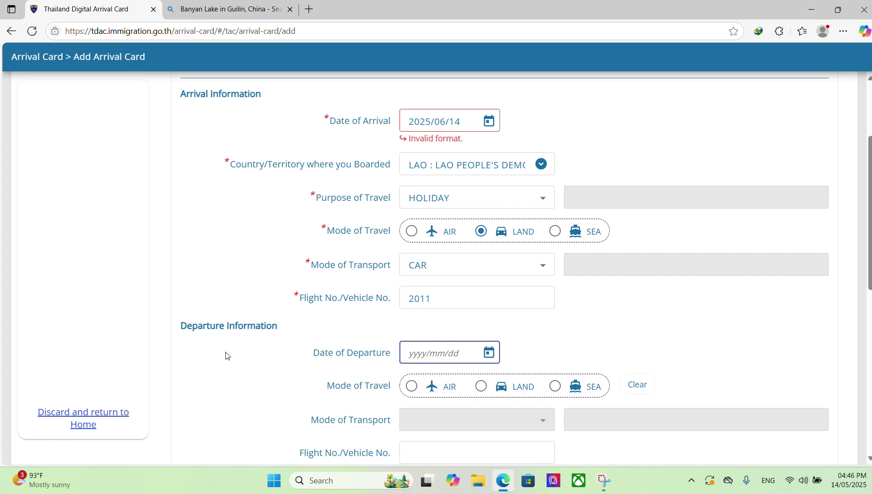
scroll(451, 341, "up", 3)
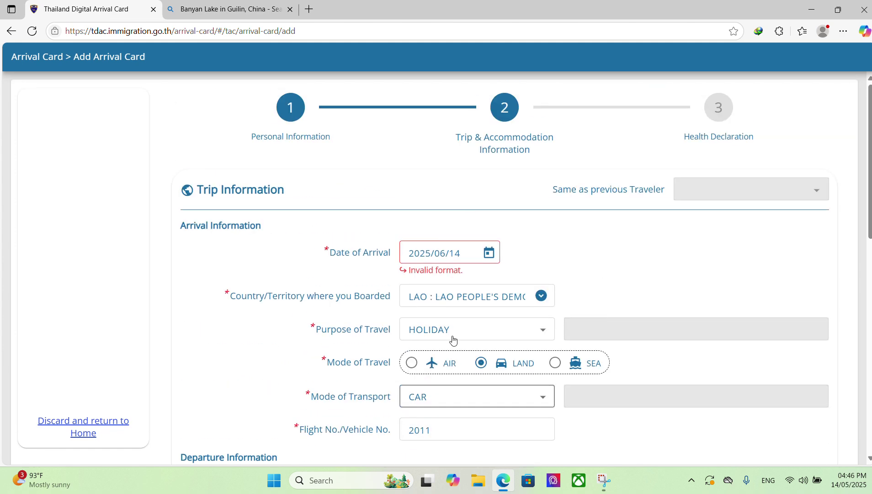
scroll(448, 349, "down", 3)
scroll(447, 350, "down", 3)
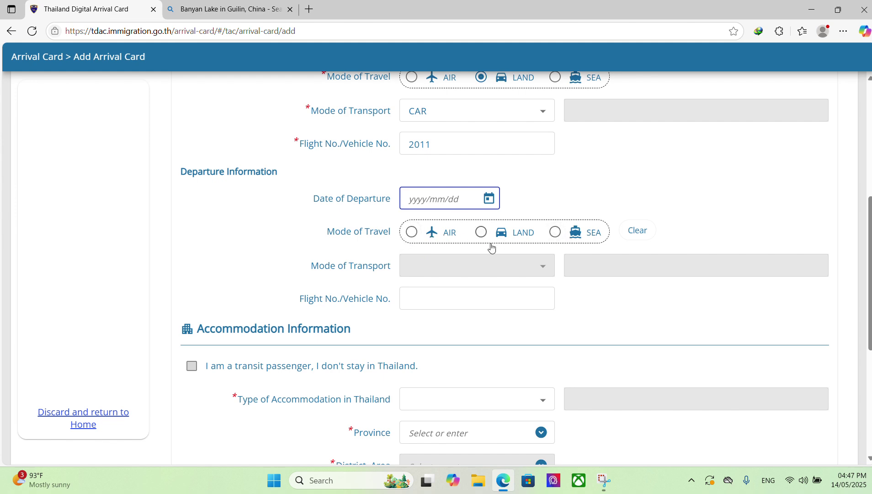
left_click(481, 232)
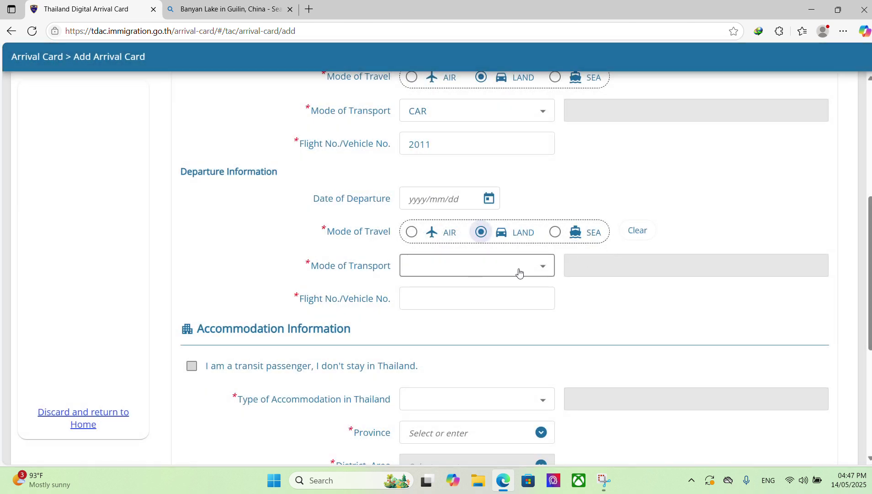
- Scroll through the empty Accommodation section down to the Continue button
scroll(538, 315, "down", 1)
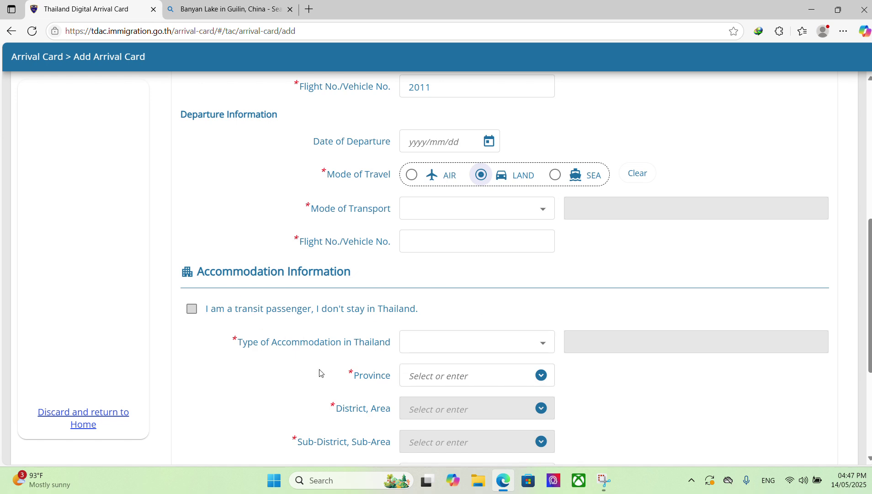
scroll(556, 352, "down", 4)
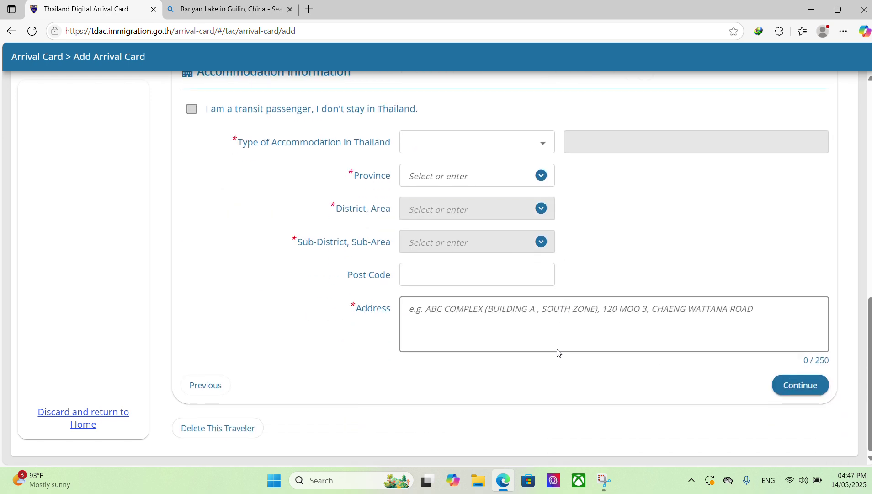
scroll(557, 353, "up", 10)
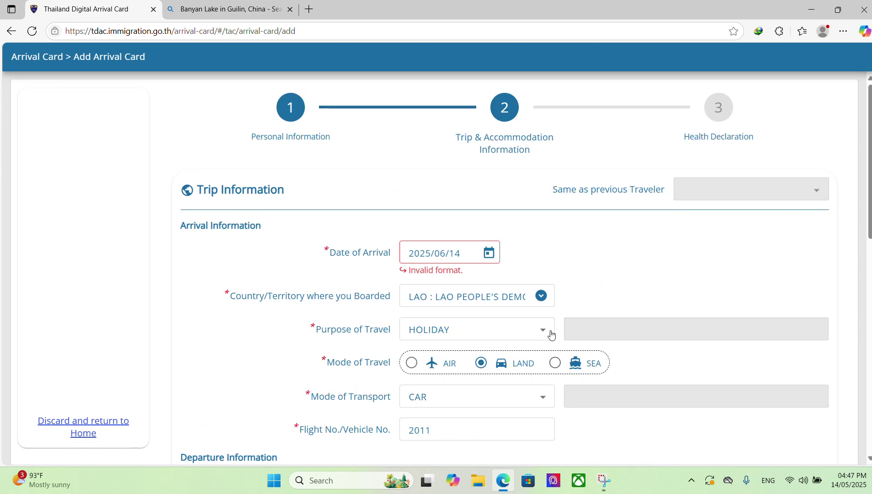
scroll(537, 249, "down", 10)
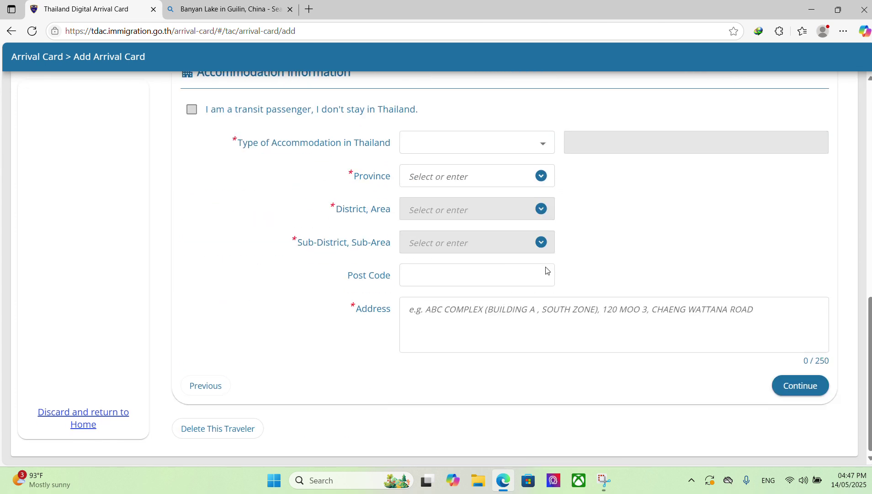
scroll(479, 184, "up", 6)
scroll(829, 326, "up", 2)
scroll(829, 326, "down", 6)
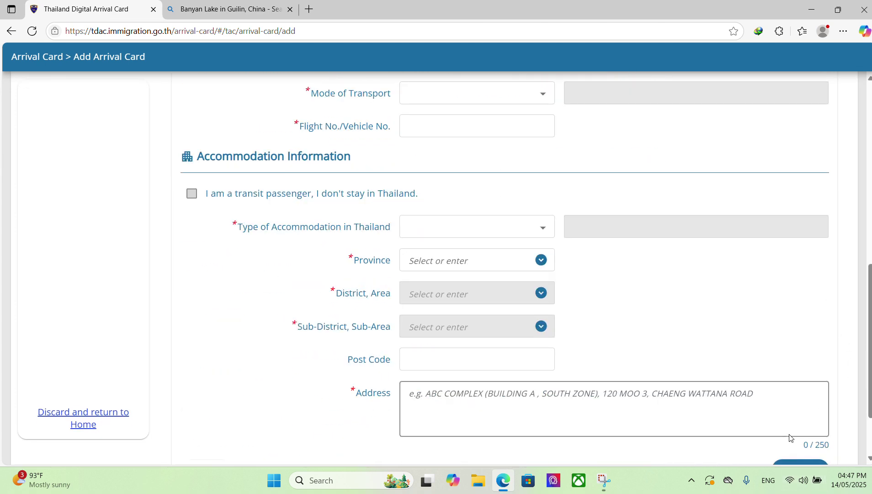
scroll(790, 439, "down", 2)
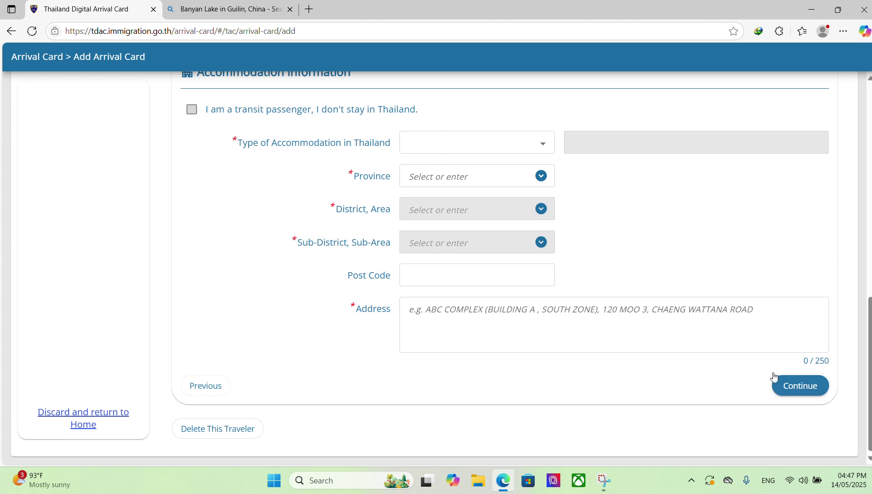